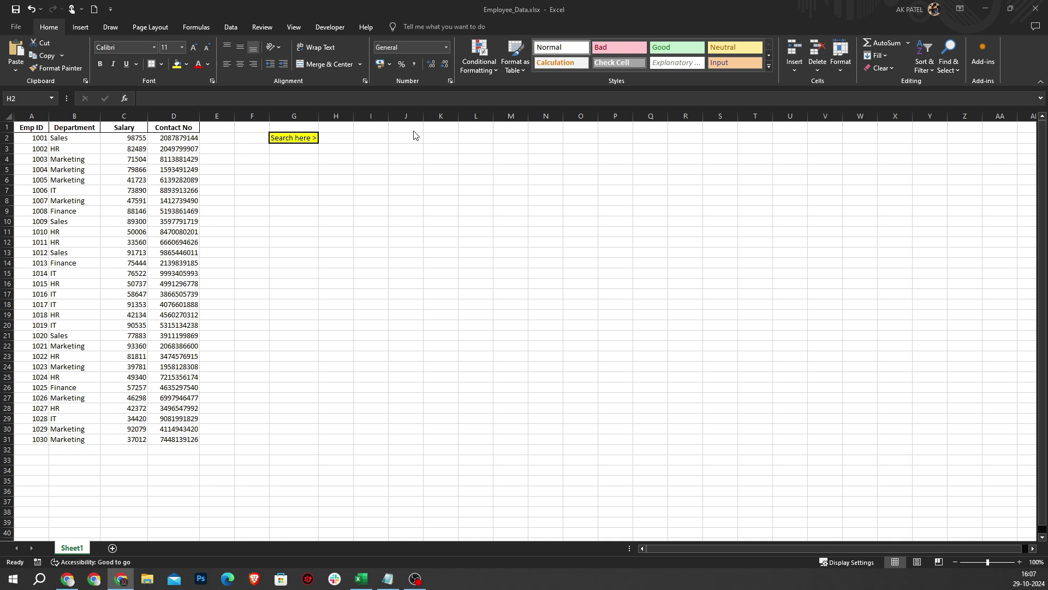
Enter employee ID 1006 in H2 so that employee's row is highlighted
left_click(348, 137)
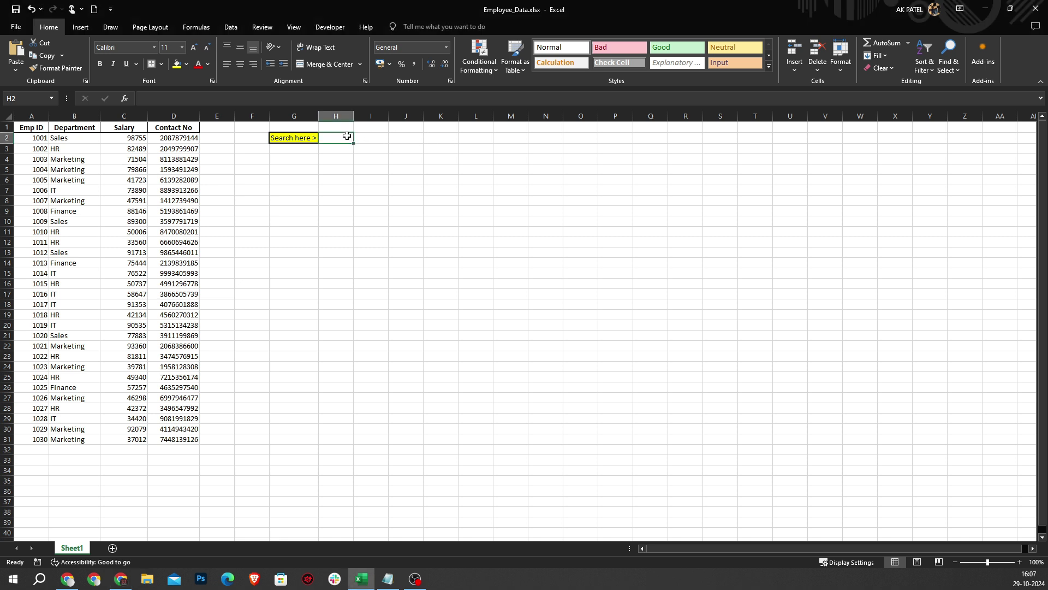
type("100")
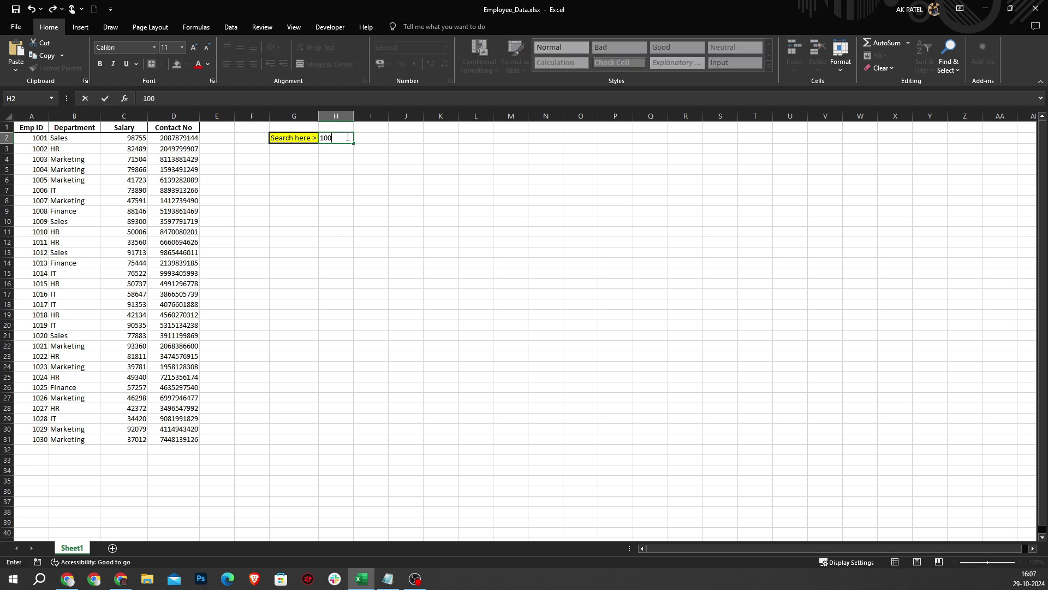
key("Return")
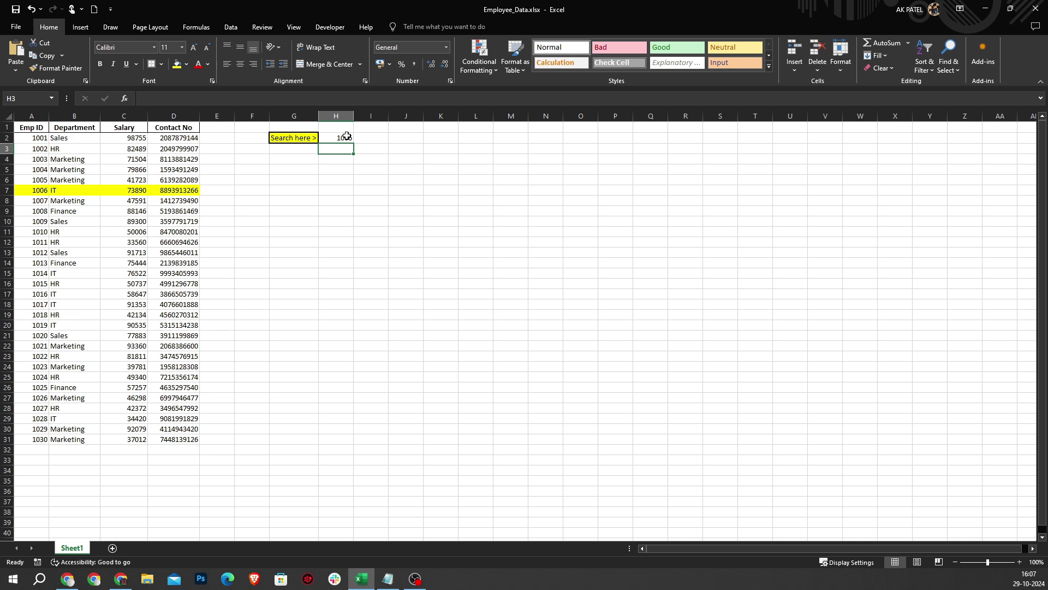
key("alt+Tab")
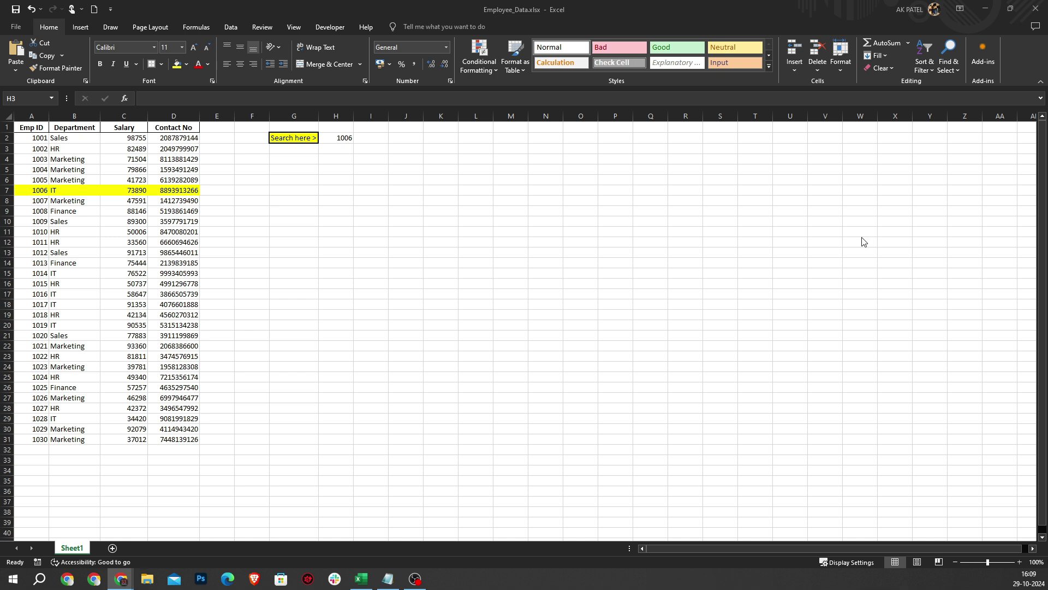
Search Google for chatgpt and go to chatgpt.com from the results
key("alt+Tab")
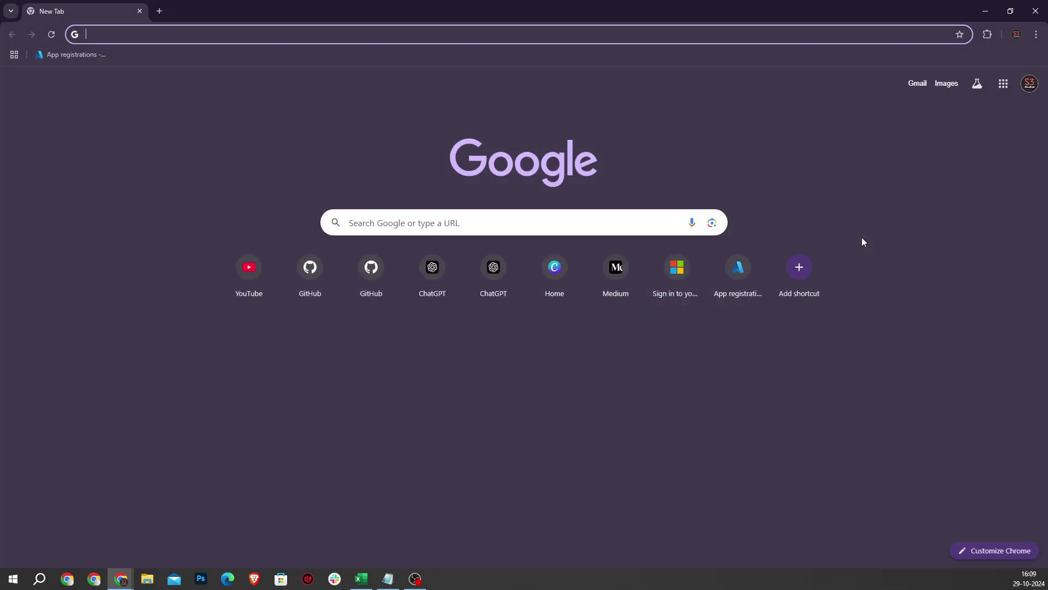
type("chatgpt")
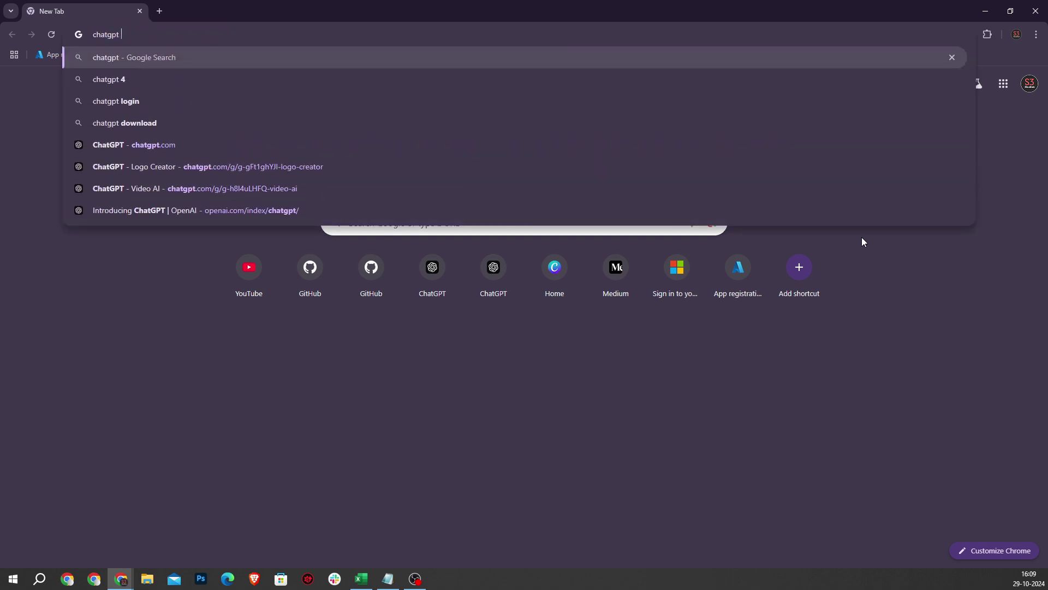
key("Return")
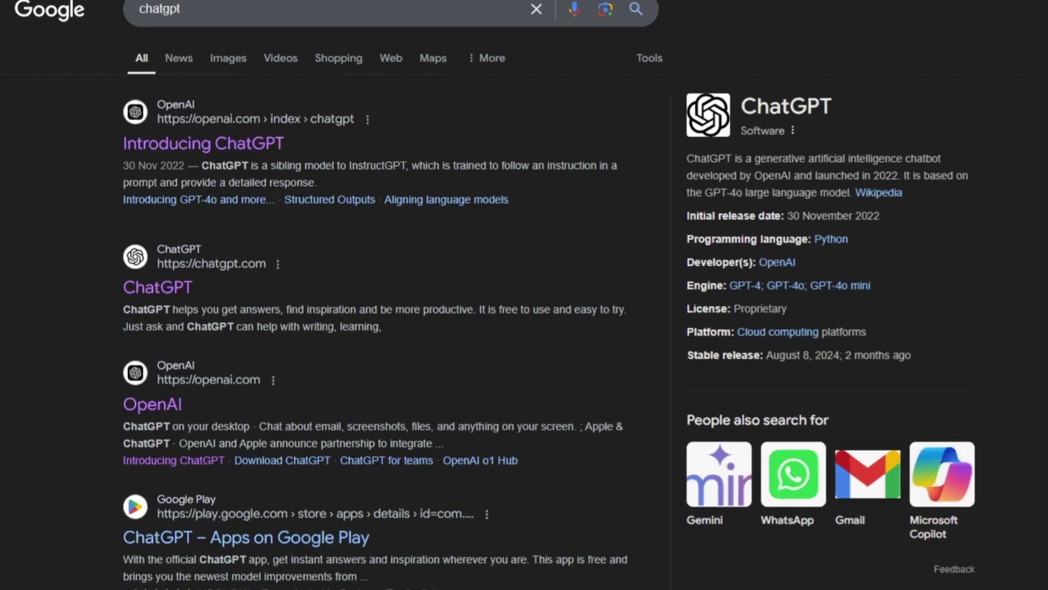
left_click(148, 277)
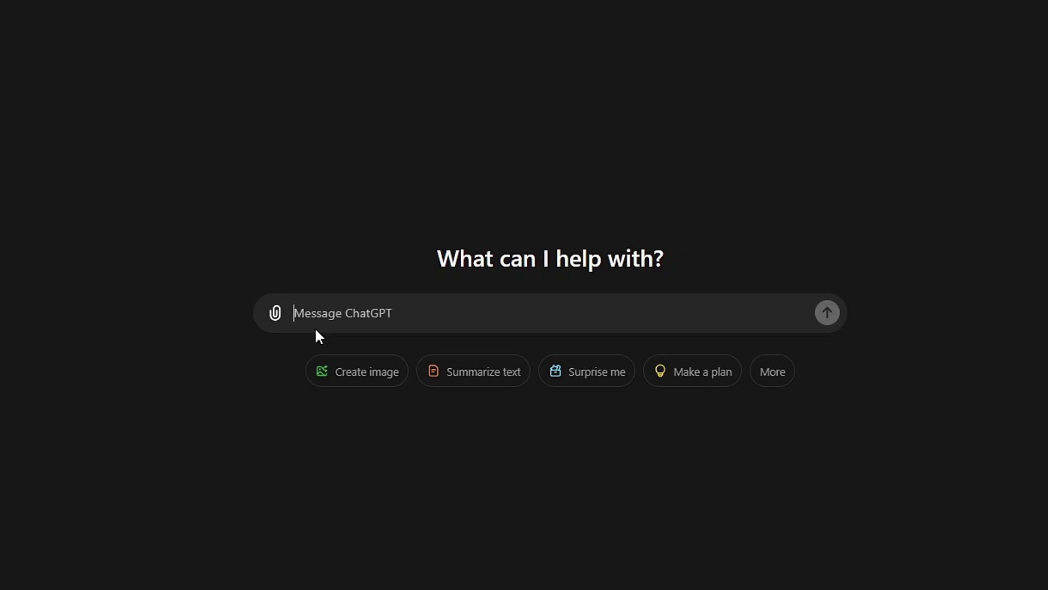
Ask ChatGPT for an Excel sheet of 30 employees with ID, department, salary and contact number
type("gene")
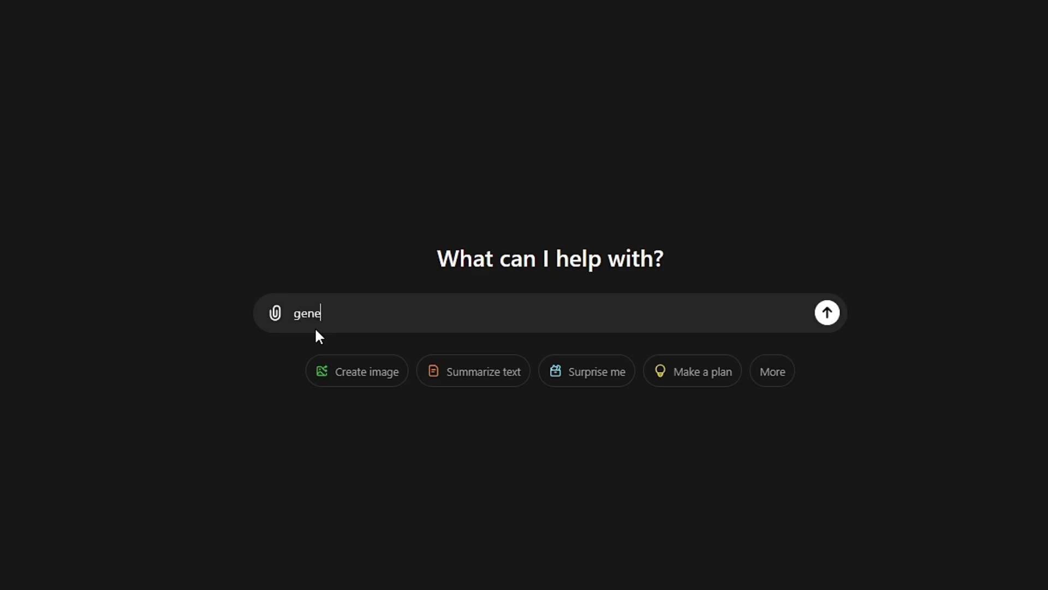
type("rate an excelsheet with ")
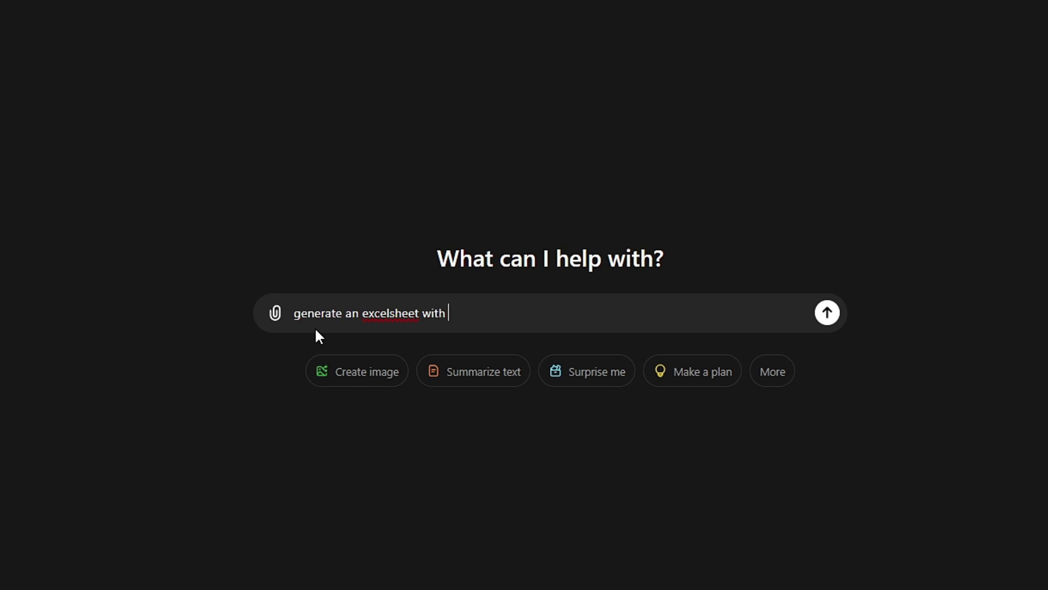
type("employee id , department ,")
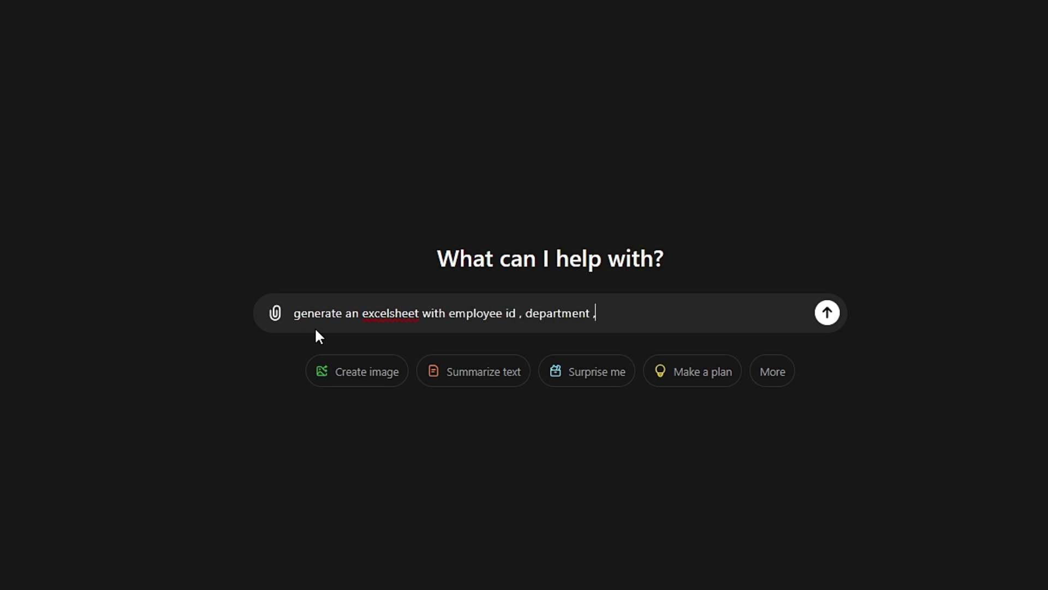
type("salary,contact number,")
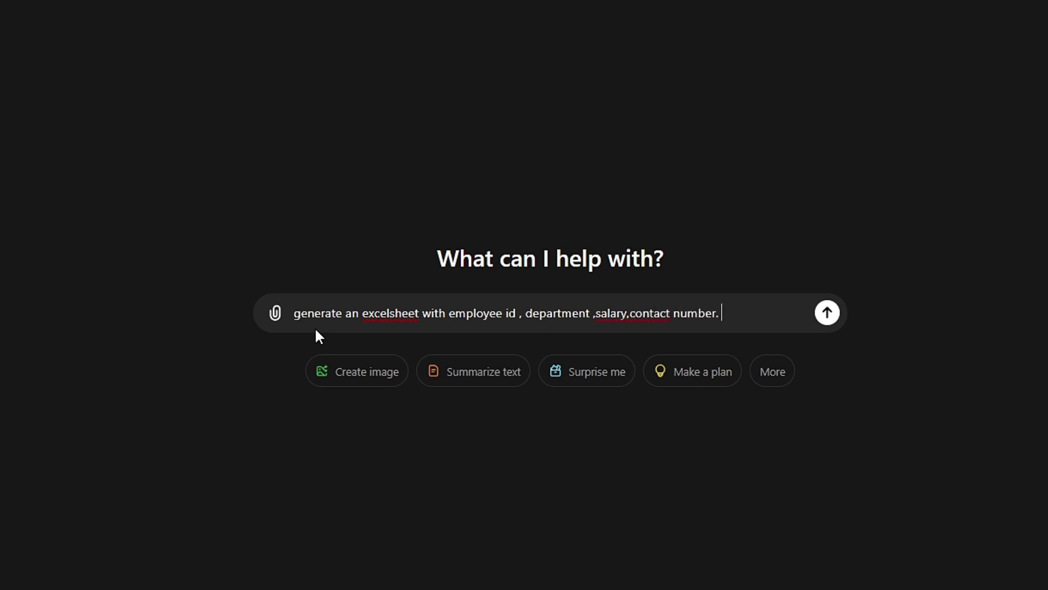
type(" generate random data and")
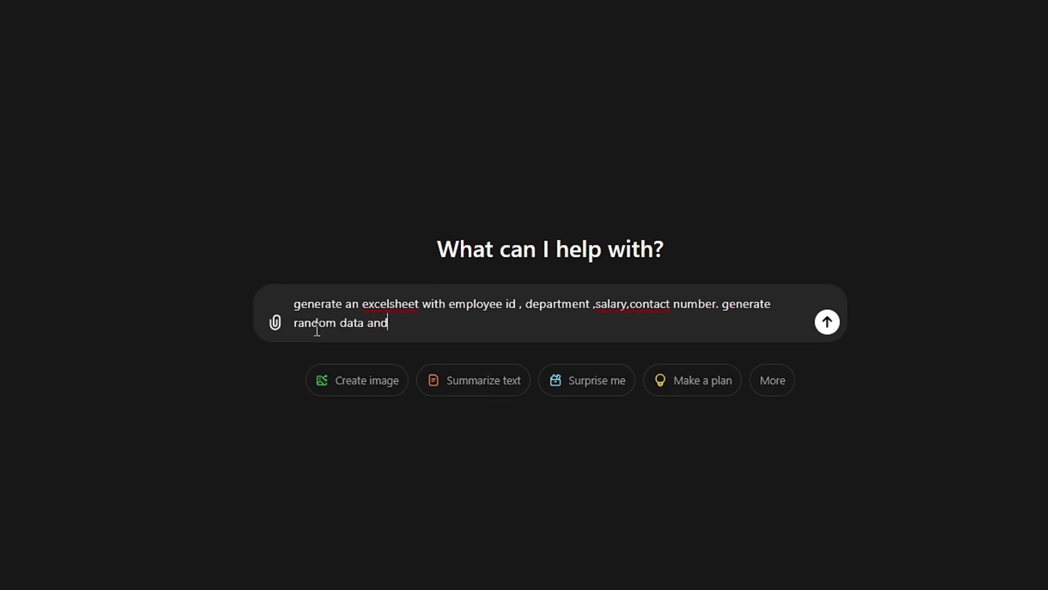
type(" give 30")
key("Left")
key("Left")
key("Left")
type("me")
key("End")
type("entrys")
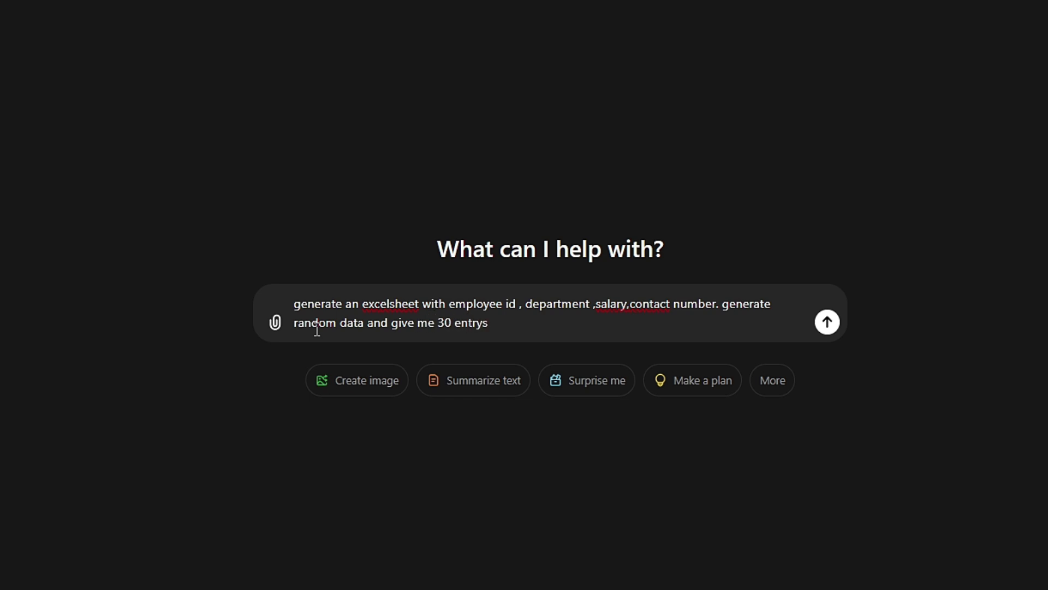
key("BackSpace")
key("BackSpace")
type("ies")
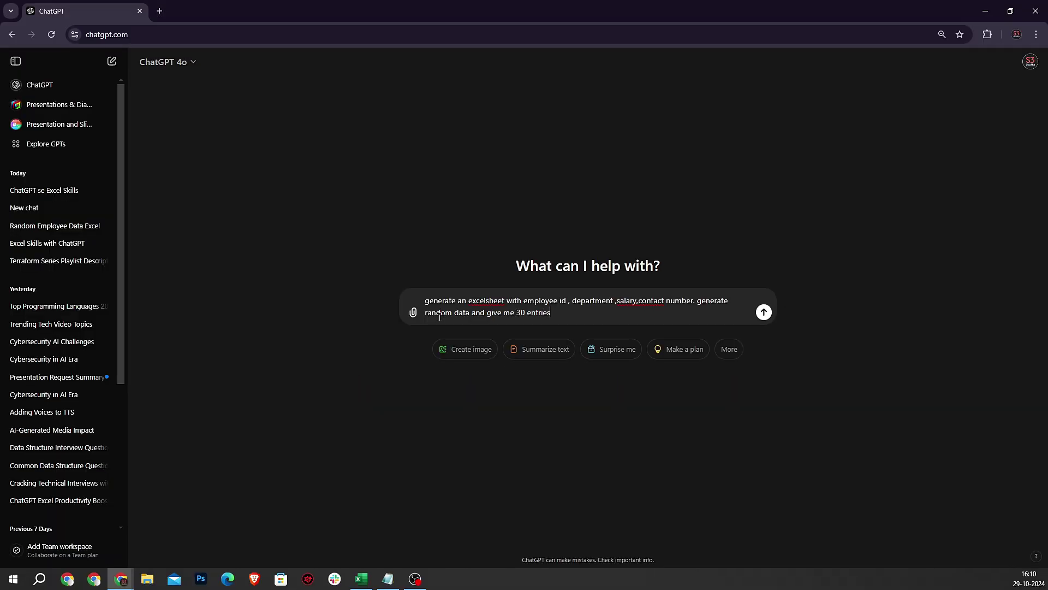
key("Return")
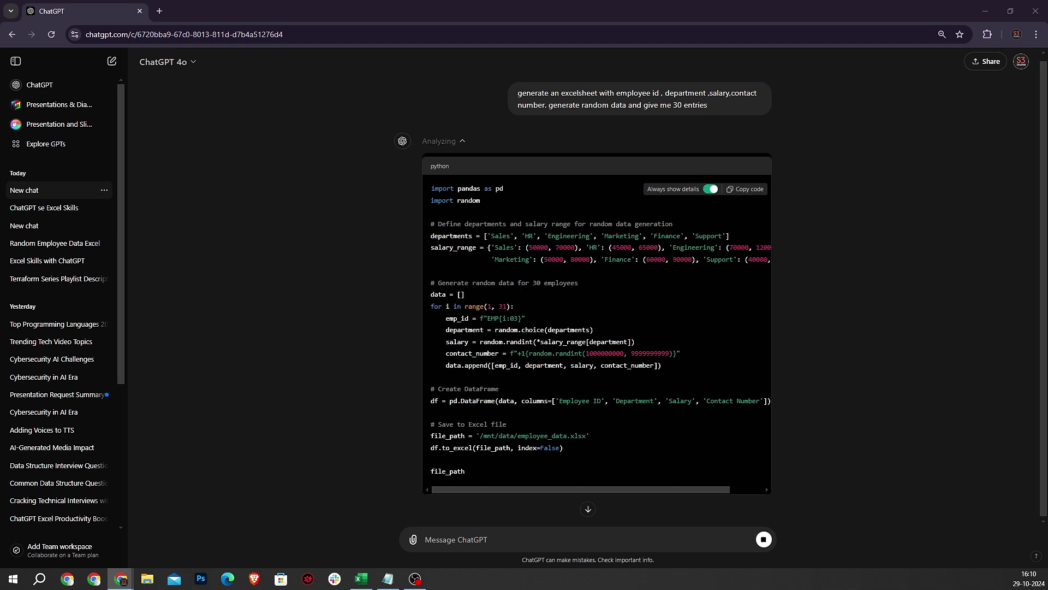
Download the generated employee_data Excel file and find it among recent downloads
scroll(871, 333, "down", 2)
scroll(871, 334, "down", 1)
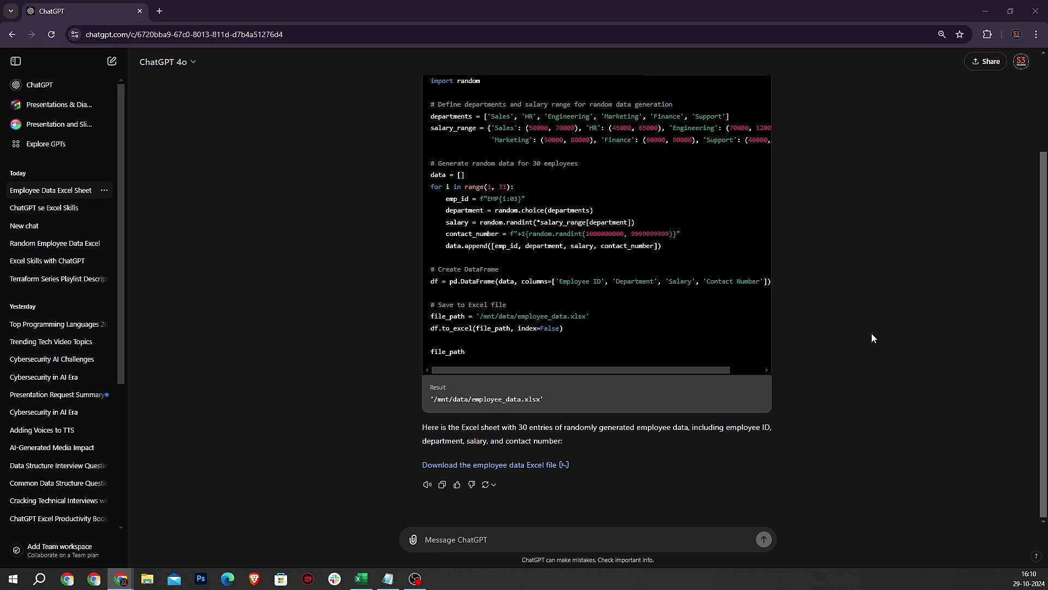
left_click(546, 468)
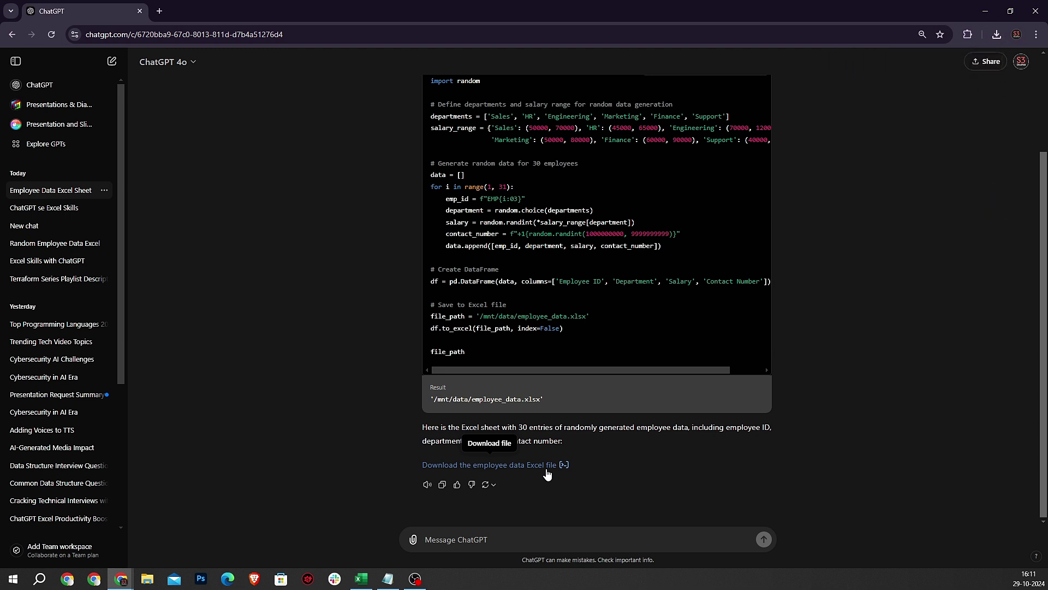
left_click(999, 35)
Open employee_data (1).xlsx, enable editing, and autofit columns A through D
left_click(905, 85)
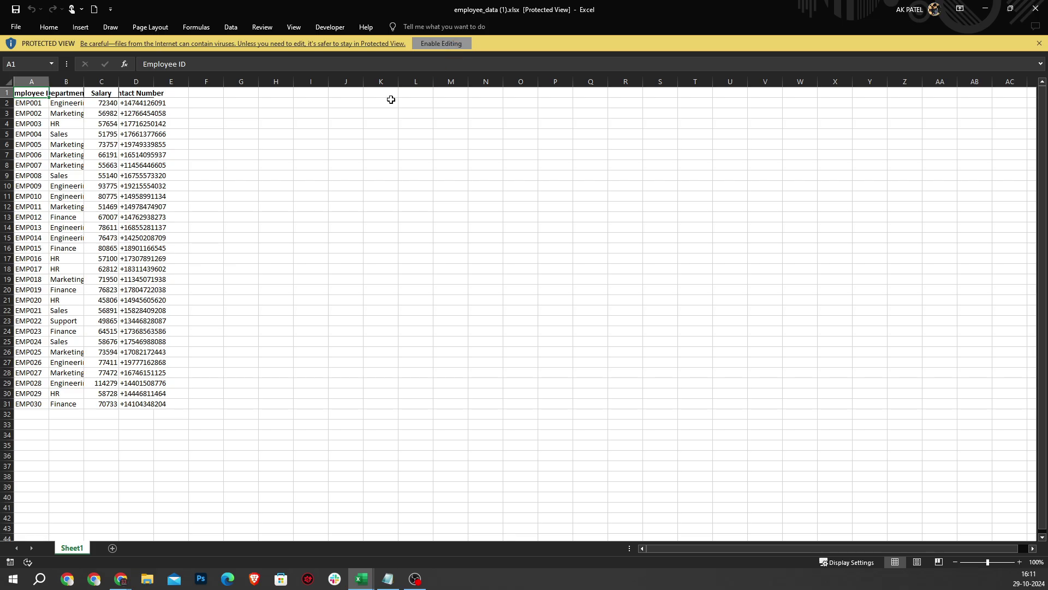
left_click(441, 43)
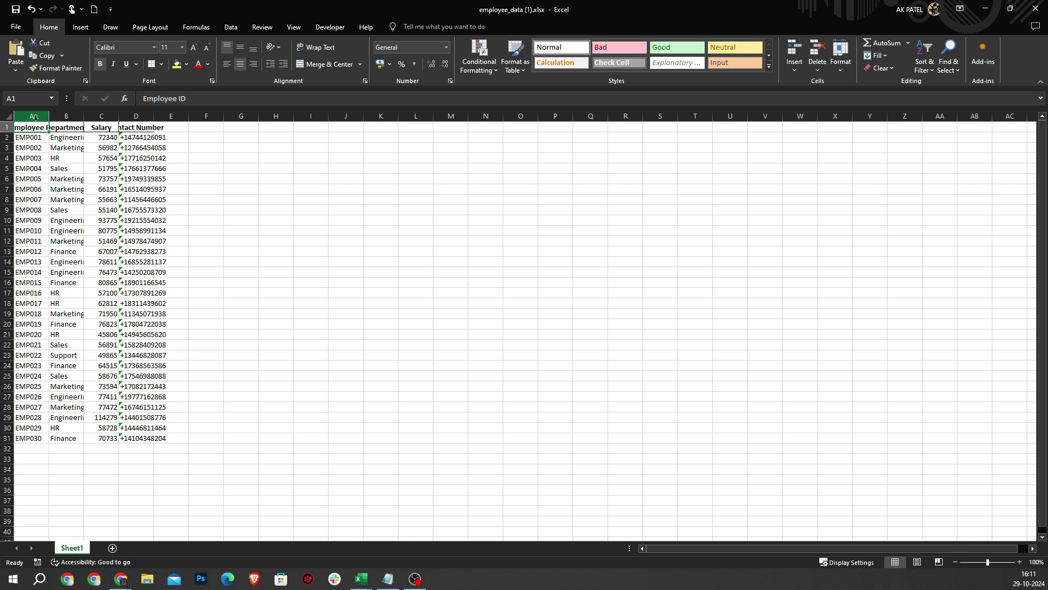
double_click(49, 116)
double_click(97, 116)
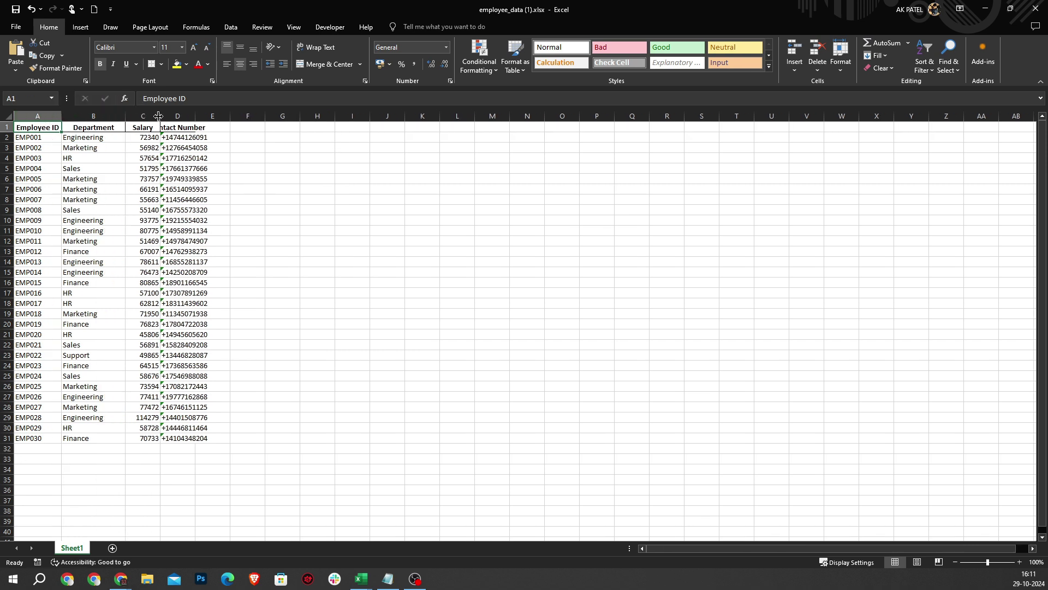
double_click(158, 116)
double_click(213, 116)
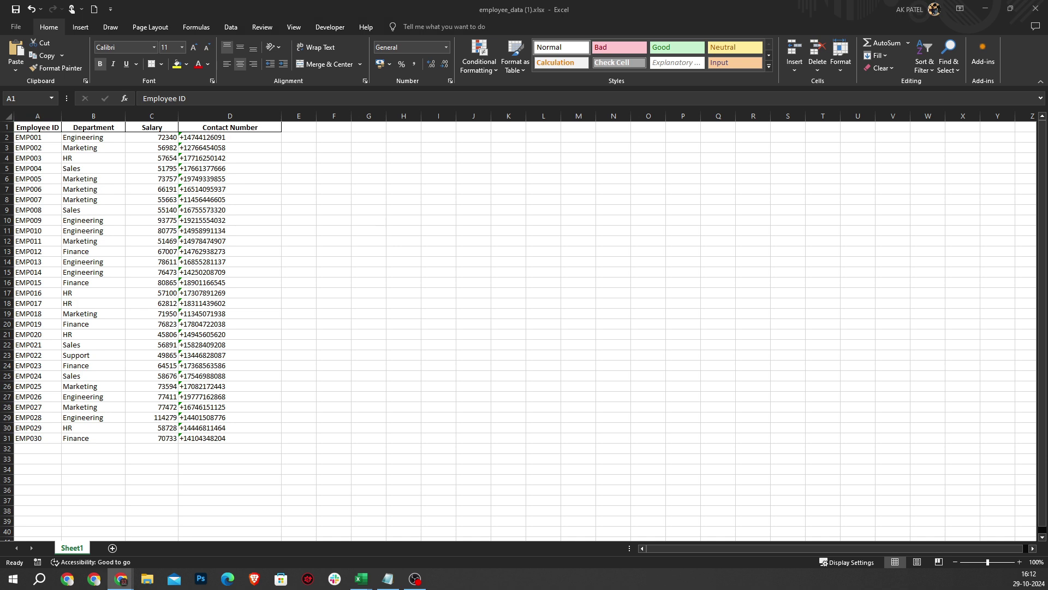
Send ChatGPT a request for a formula that highlights the row matching the ID in H2
key("alt+Tab")
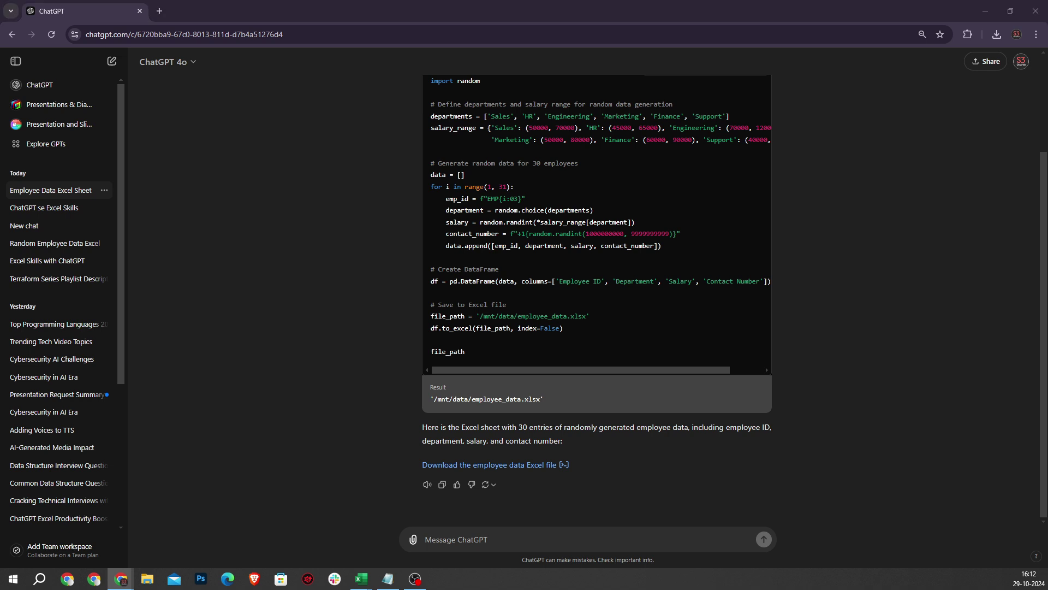
type("Please write a formula for the Excel sheet in cell H2 that will highlight the complete data of any employee when I type their ID.")
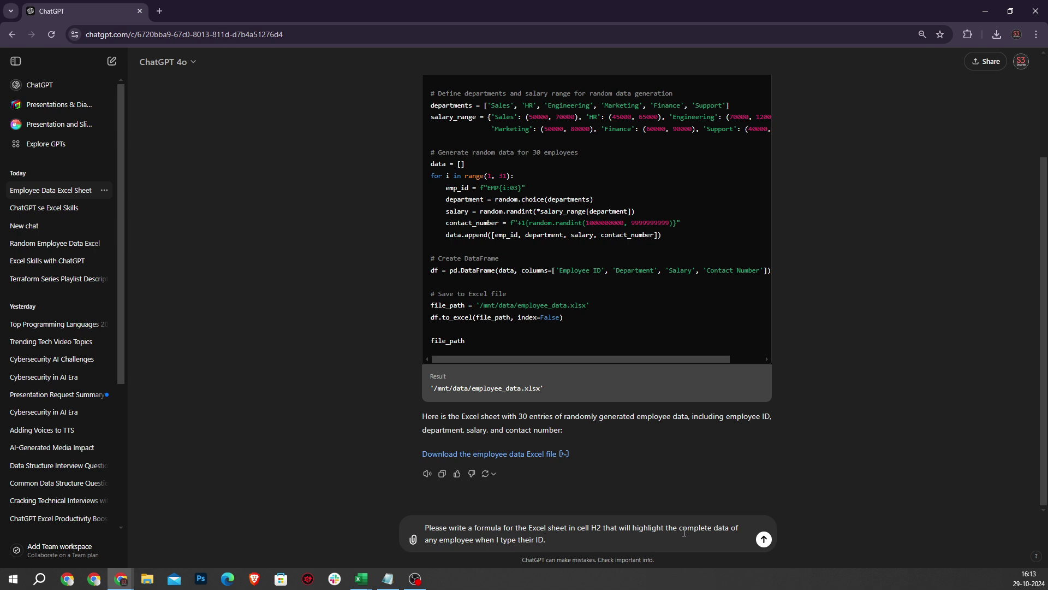
key("Return")
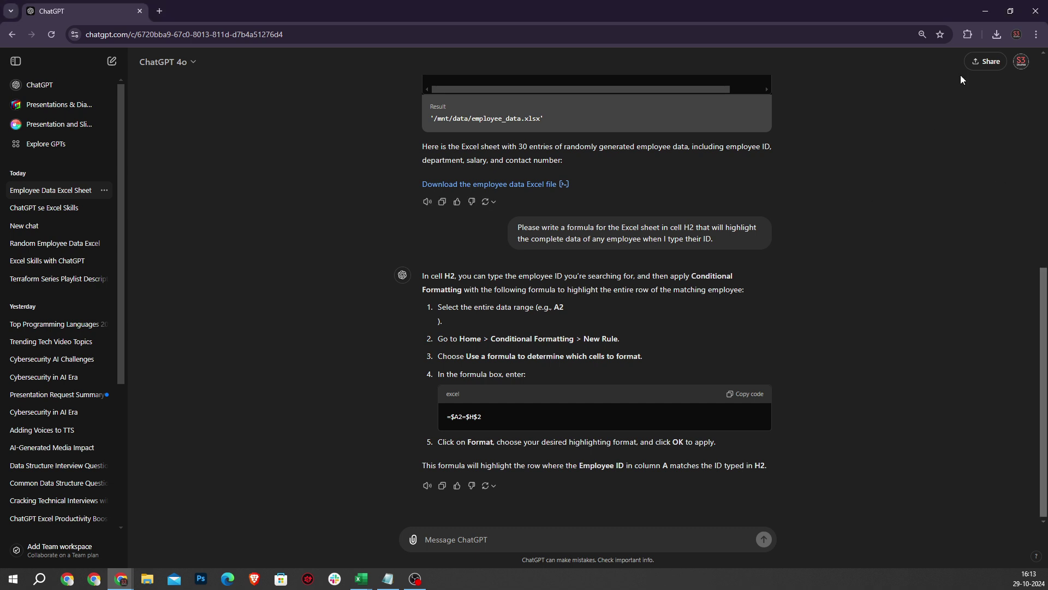
Arrange ChatGPT on the left half and the Excel sheet on the right half
left_click(1002, 13)
key("super+Left")
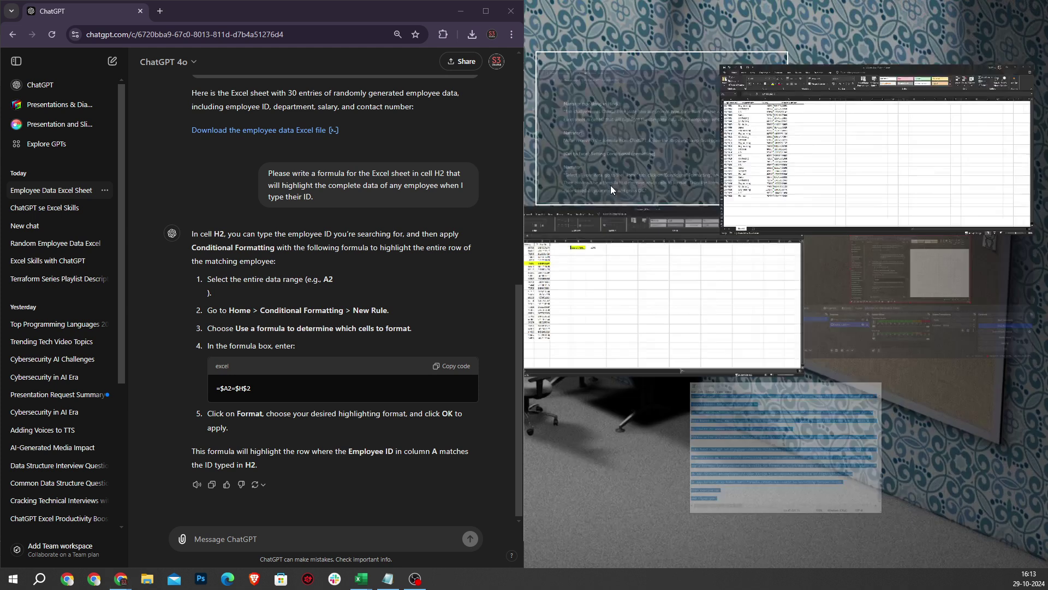
left_click(611, 185)
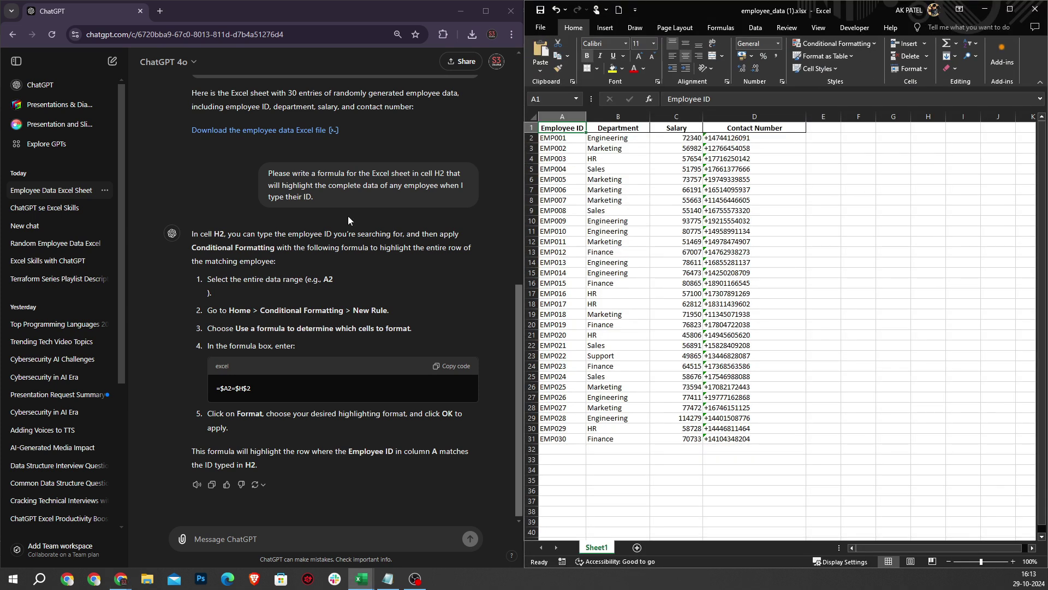
key("Down")
left_click(217, 284)
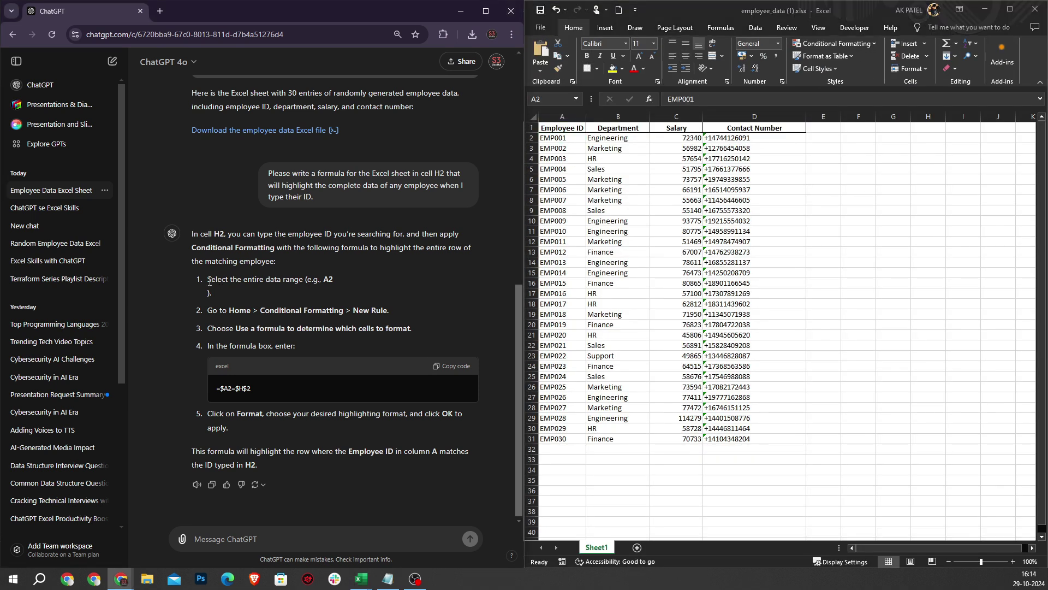
left_click_drag(209, 281, 303, 282)
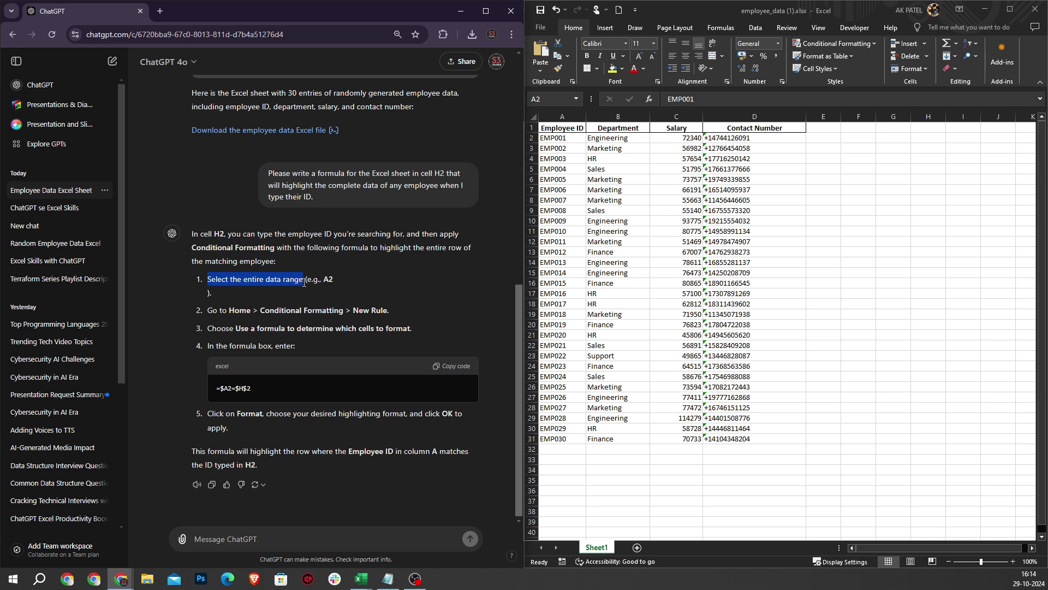
Select the employee data A2:D31 and open Conditional Formatting
left_click(557, 142)
left_click_drag(557, 142, 778, 444)
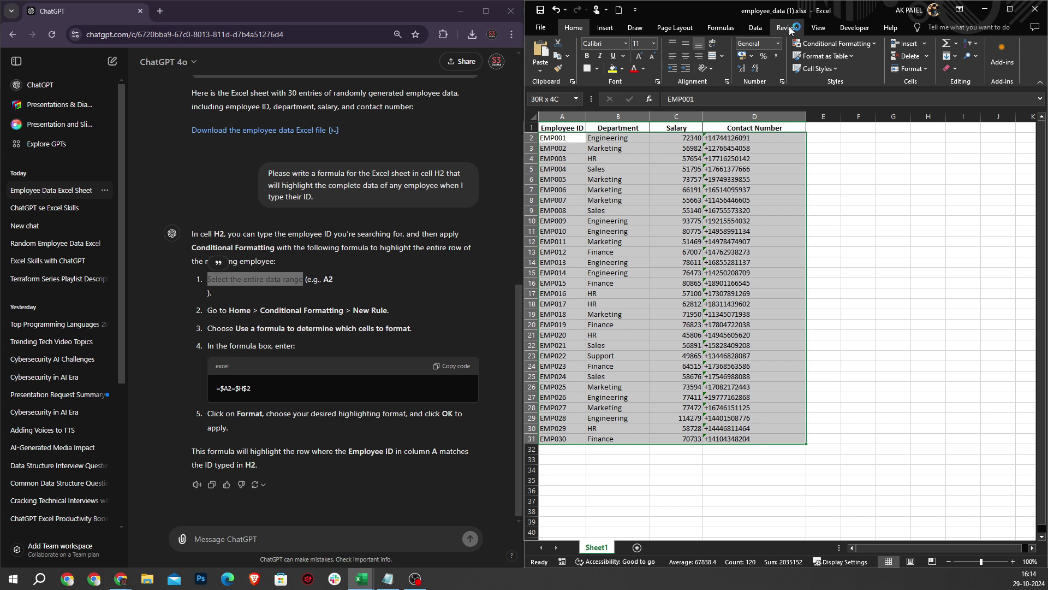
left_click(804, 43)
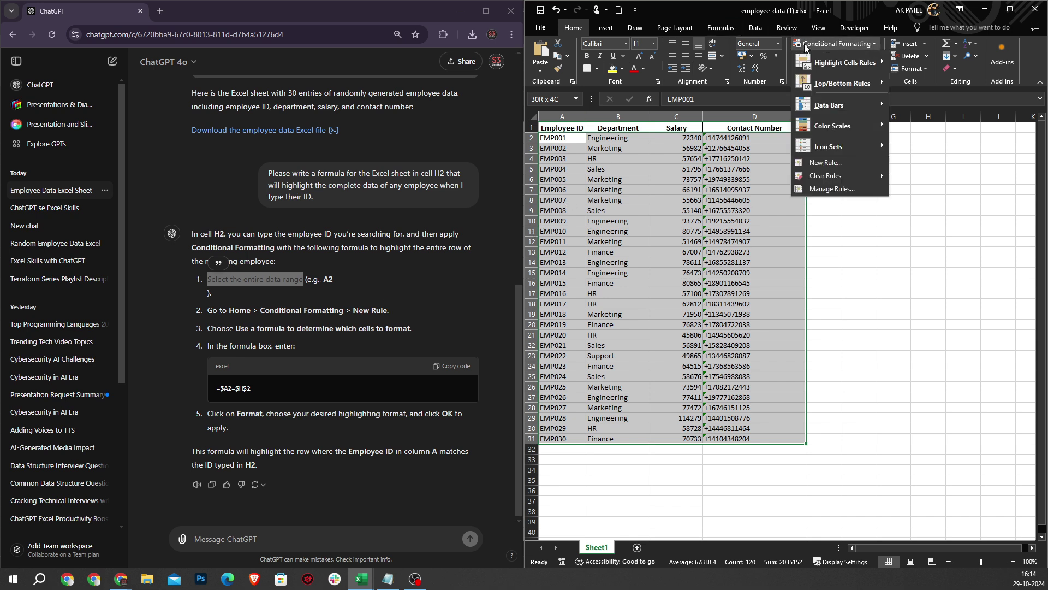
Create a formula-based conditional formatting rule using =$A2=$H$2 copied from ChatGPT
left_click(820, 163)
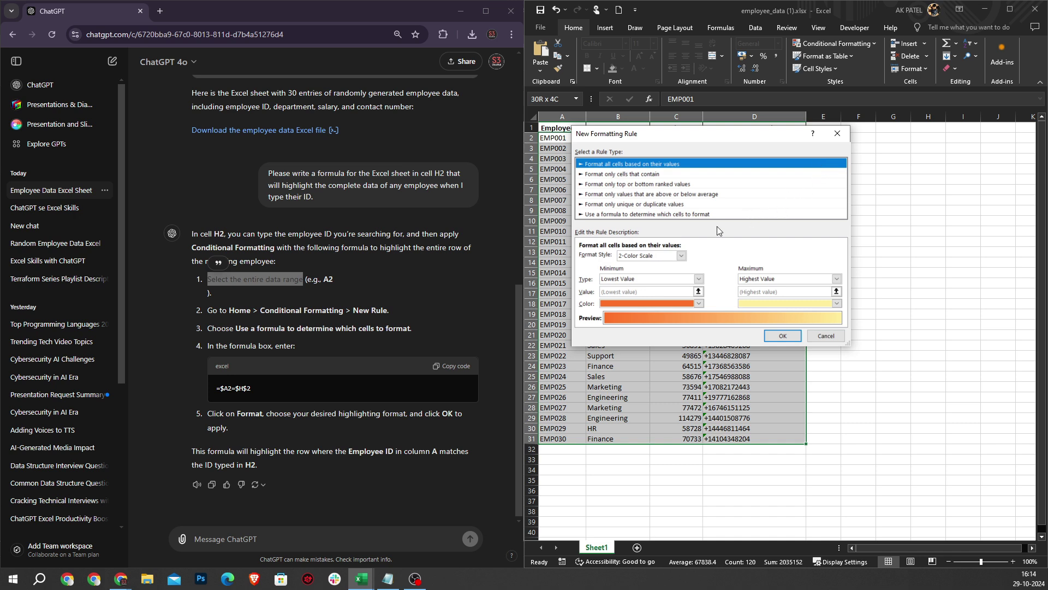
left_click(588, 215)
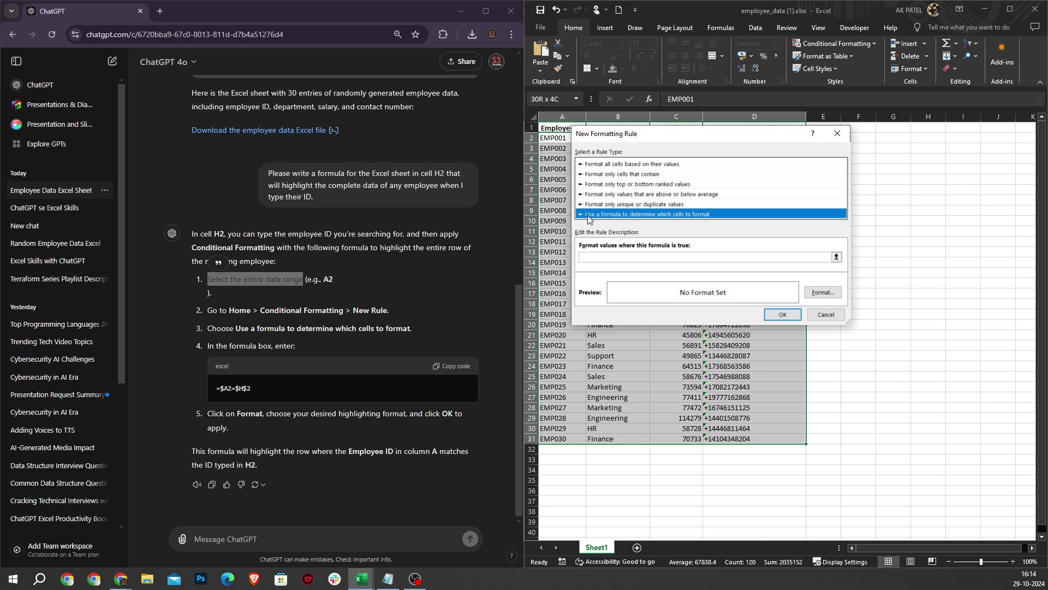
left_click(595, 259)
left_click(413, 306)
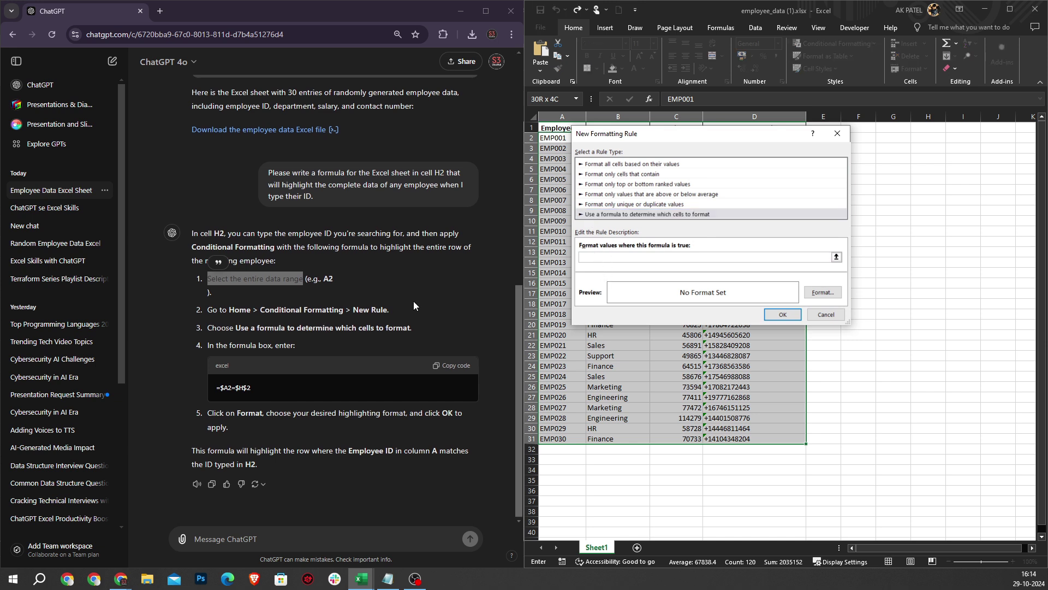
left_click(453, 360)
left_click(626, 259)
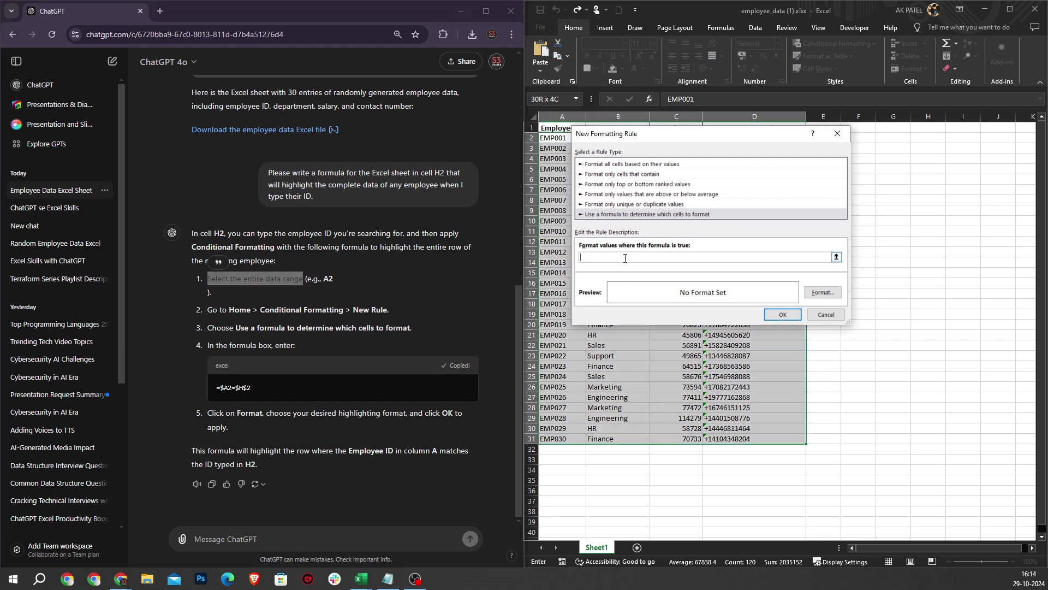
key("ctrl+v")
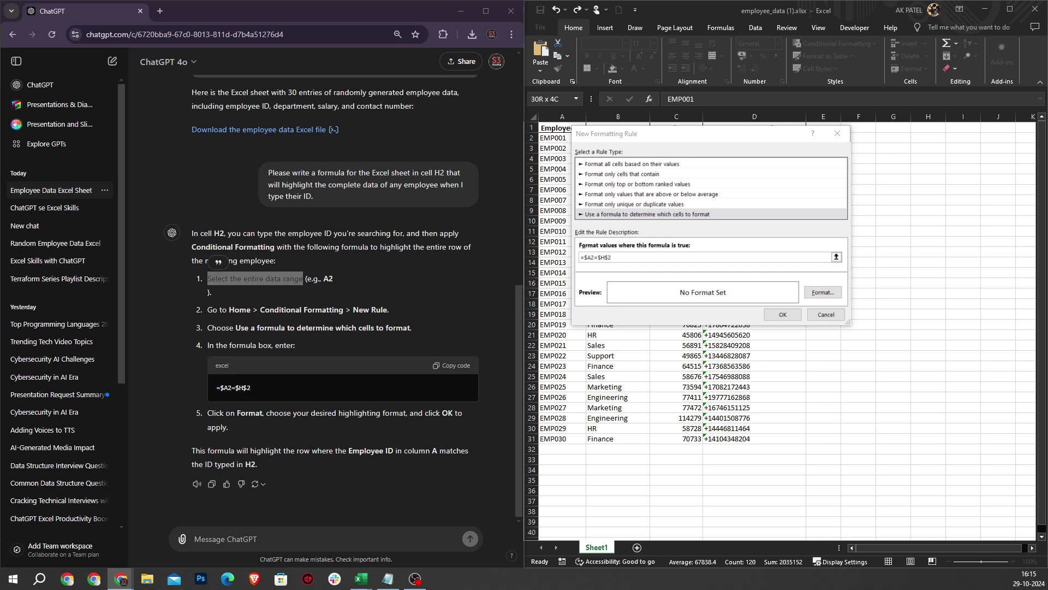
Give the rule a yellow fill format
left_click(654, 258)
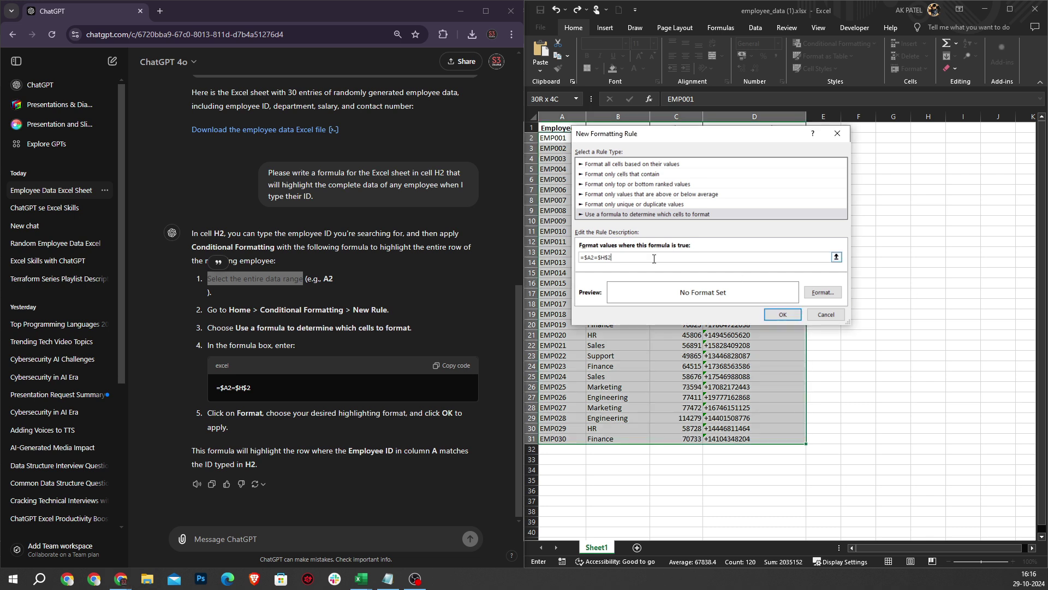
left_click(815, 293)
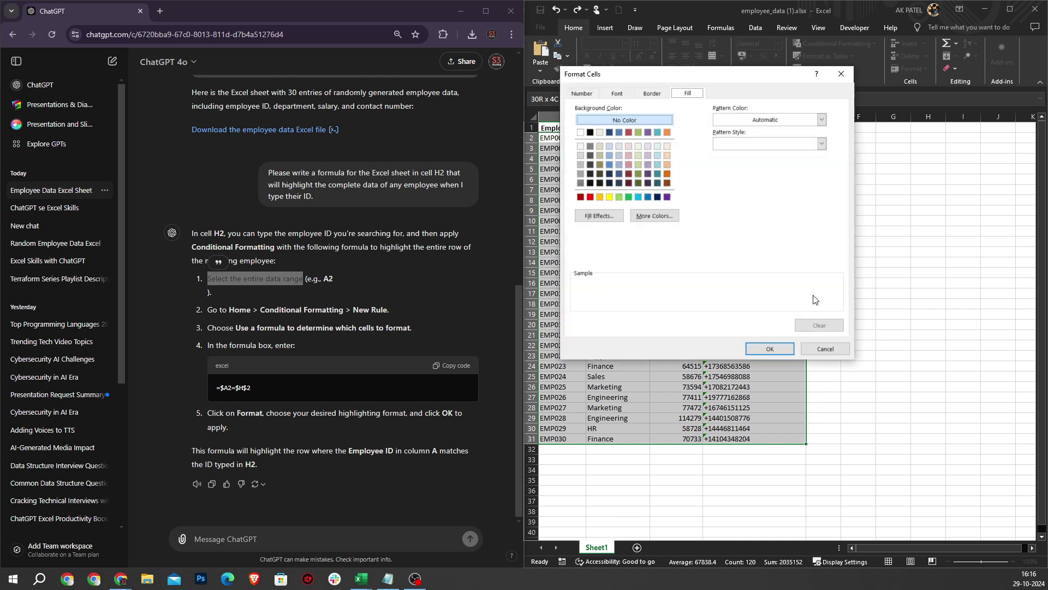
left_click(609, 197)
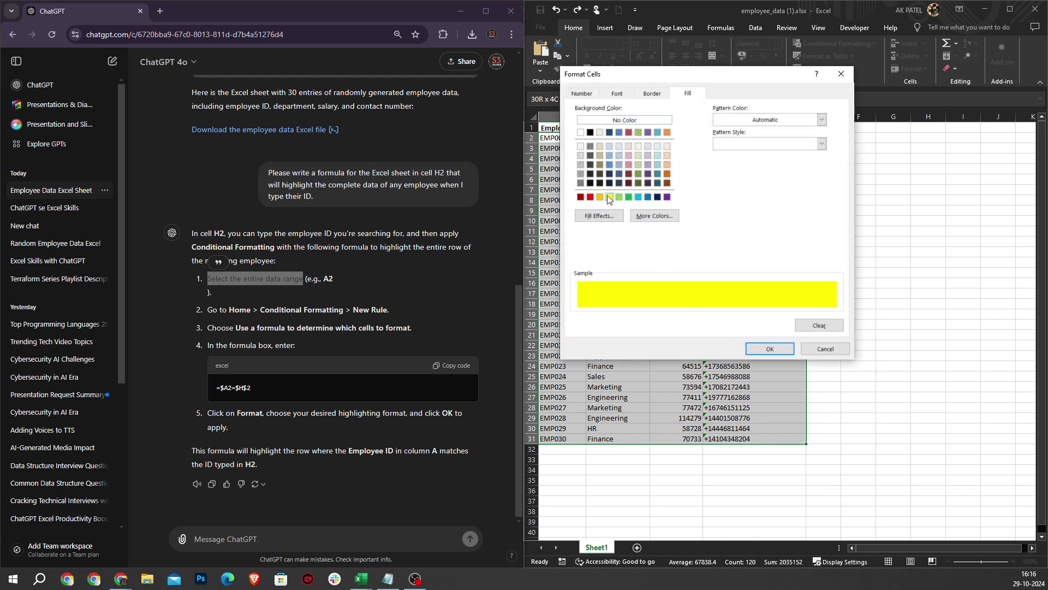
left_click(768, 349)
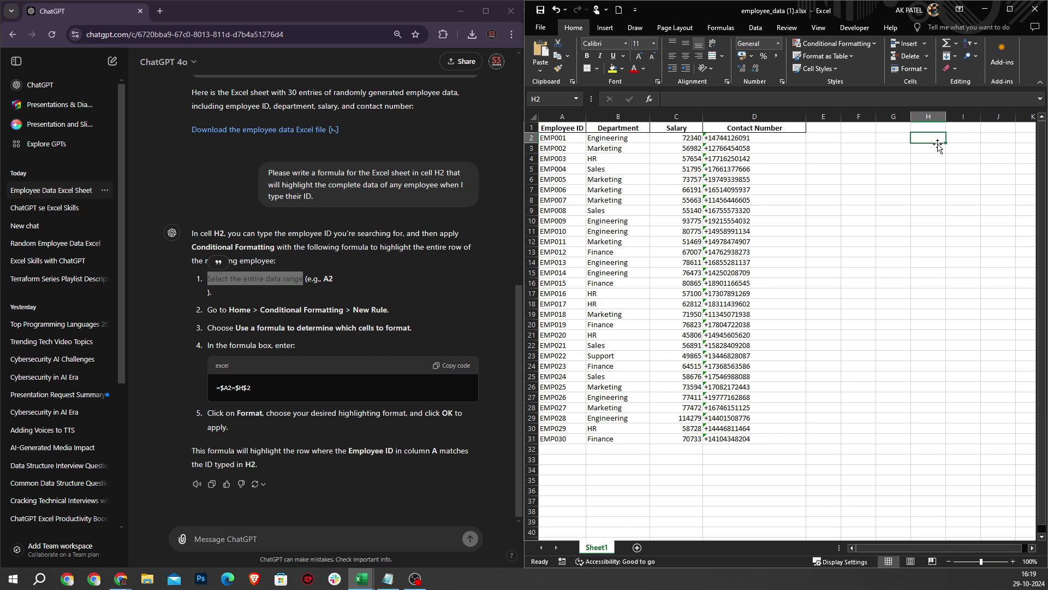
Enter EMP006 in H2 so the EMP006 Marketing row turns yellow
type("EMP")
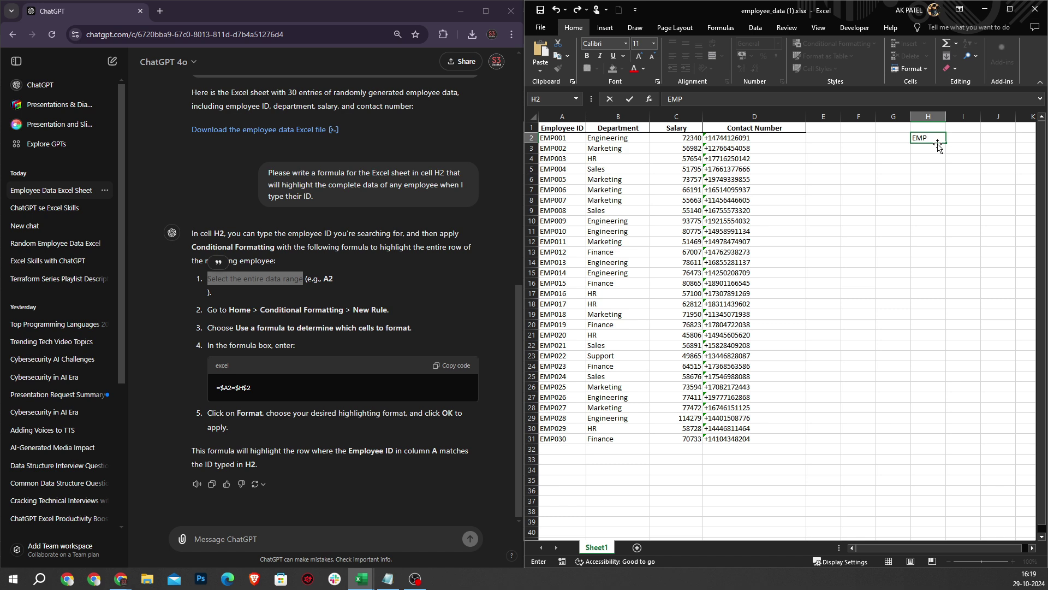
type("006")
key("Return")
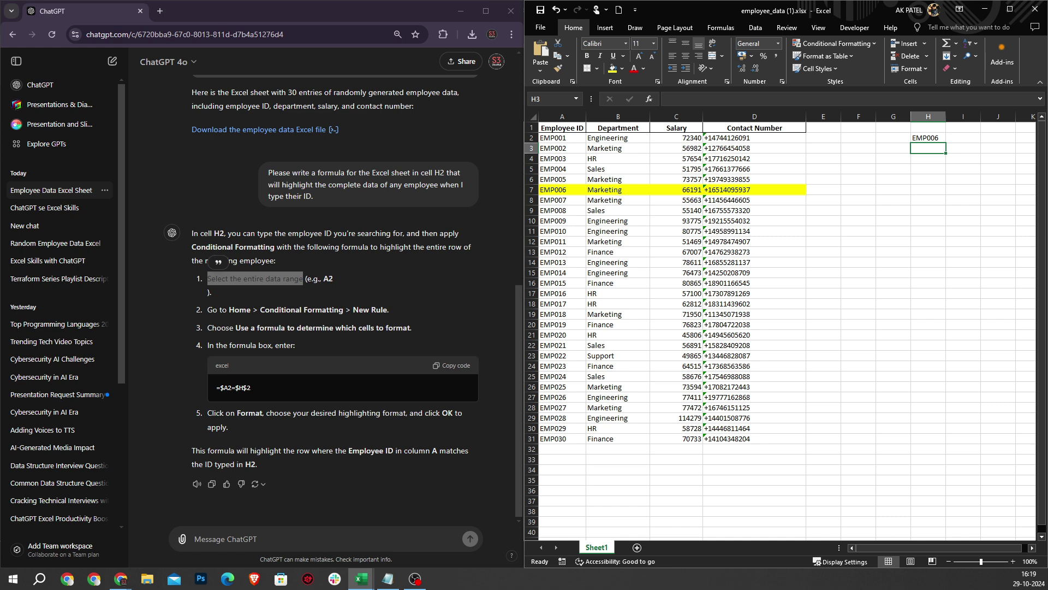
key("alt+Tab")
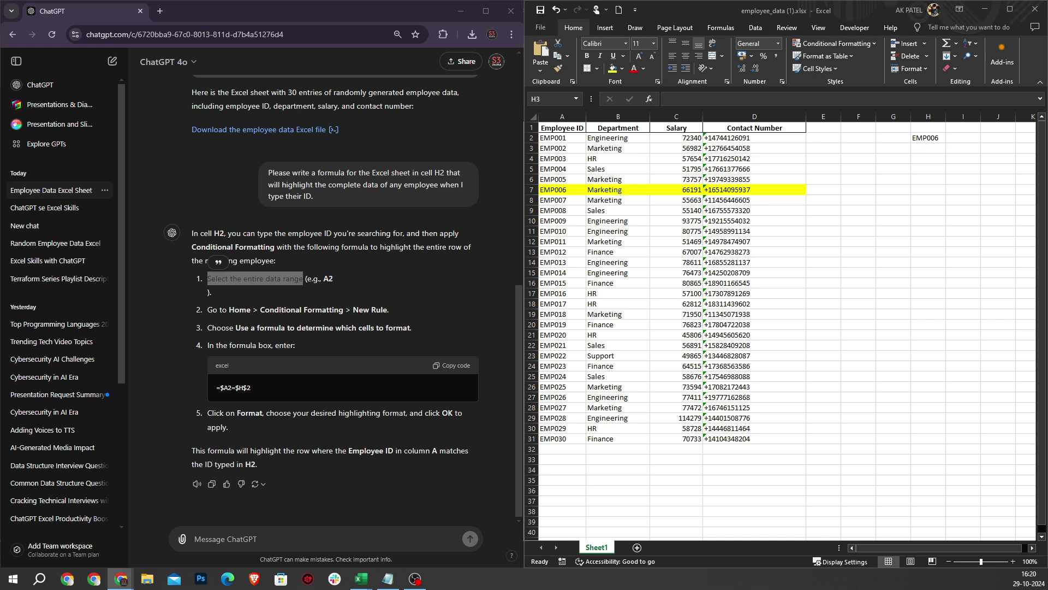